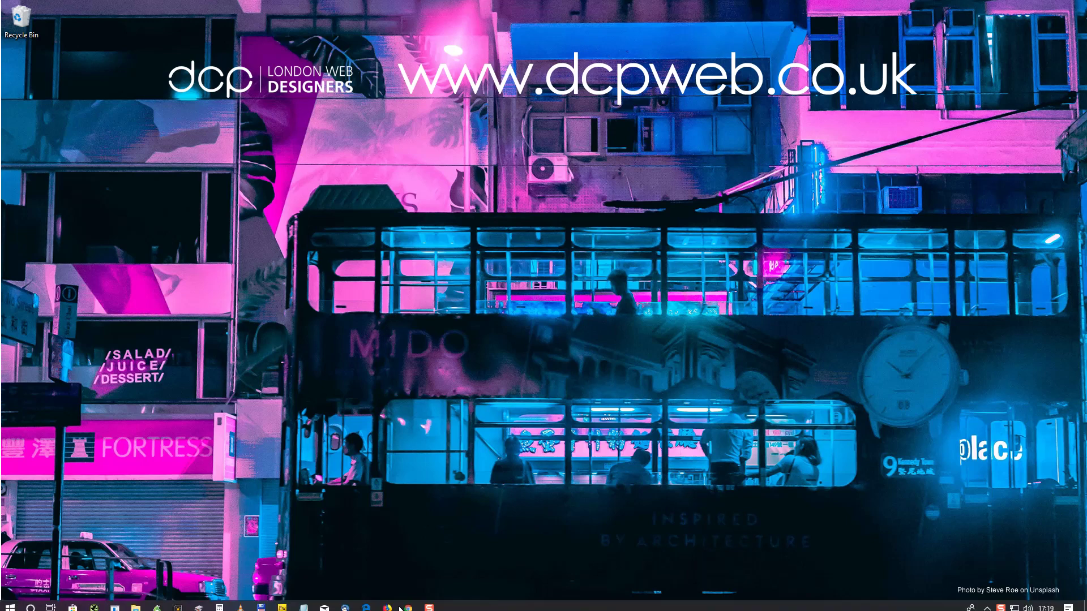
- Open the TinyJPG site from the first result of the 'tiny jpg' Google search
{"action": "left_click", "coordinate": [408, 603]}
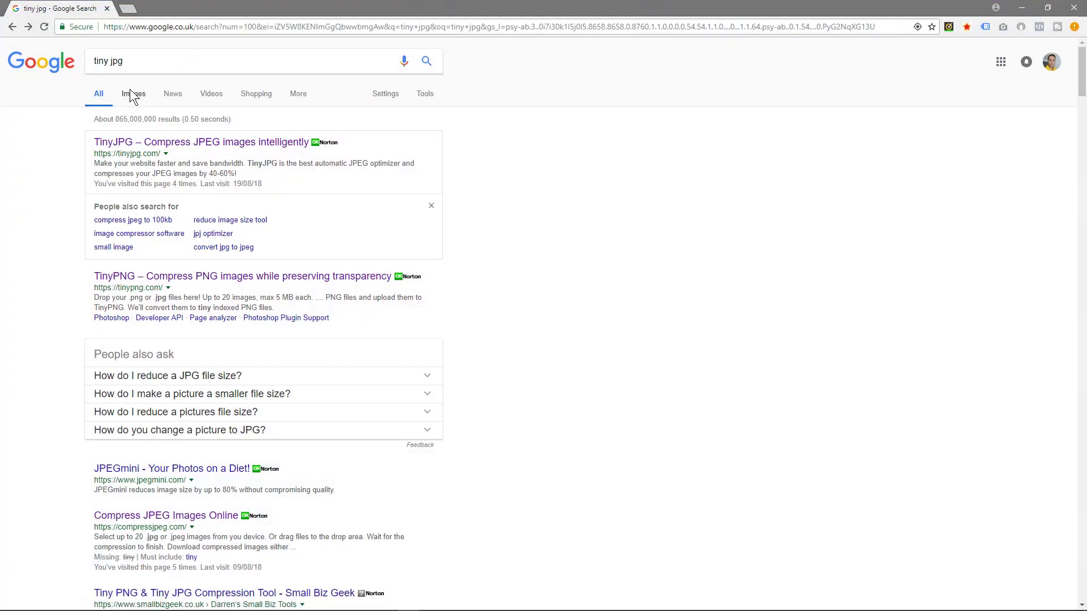
{"action": "left_click", "coordinate": [131, 61]}
{"action": "left_click_drag", "start_coordinate": [131, 60], "coordinate": [90, 61]}
{"action": "left_click", "coordinate": [40, 148]}
{"action": "left_click_drag", "start_coordinate": [114, 154], "coordinate": [152, 154]}
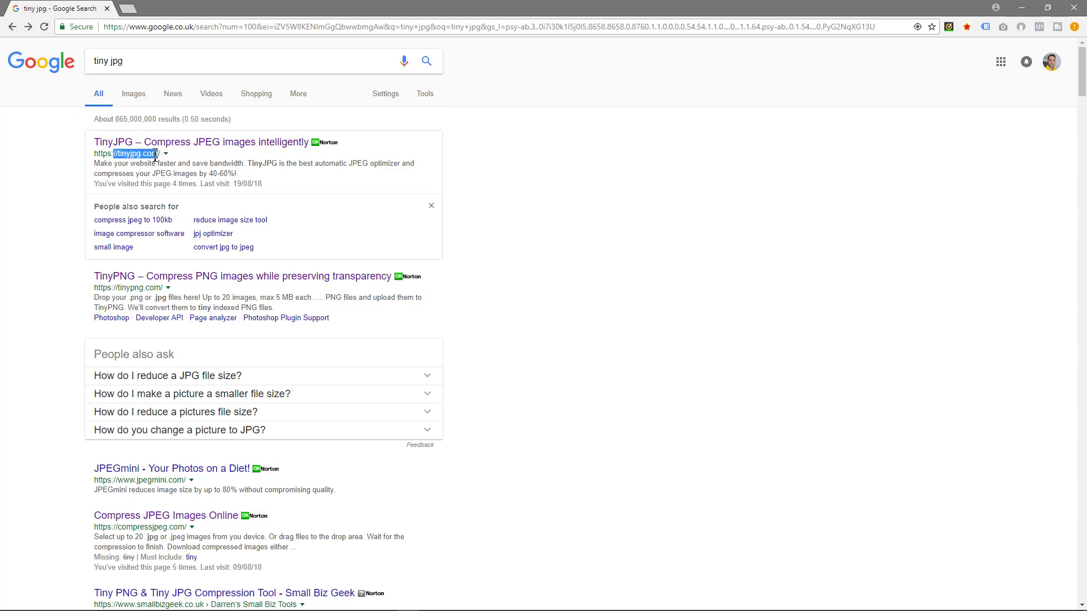
{"action": "left_click", "coordinate": [197, 143]}
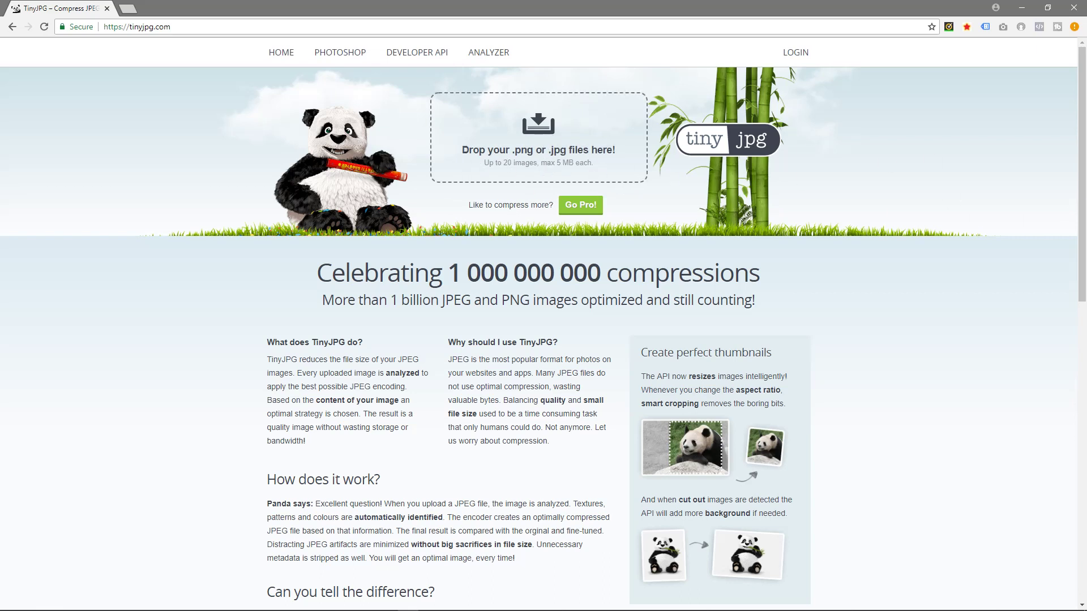
- Drag sample image - 01.jpg from its folder onto TinyJPG's drop area to compress it
{"action": "key", "text": "alt+Tab"}
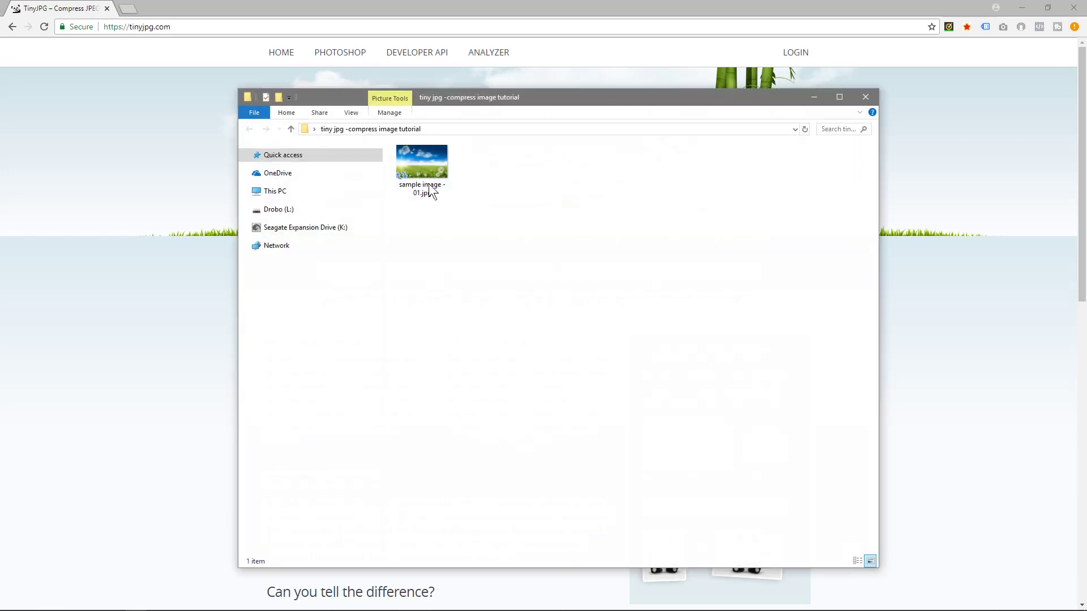
{"action": "left_click", "coordinate": [404, 170]}
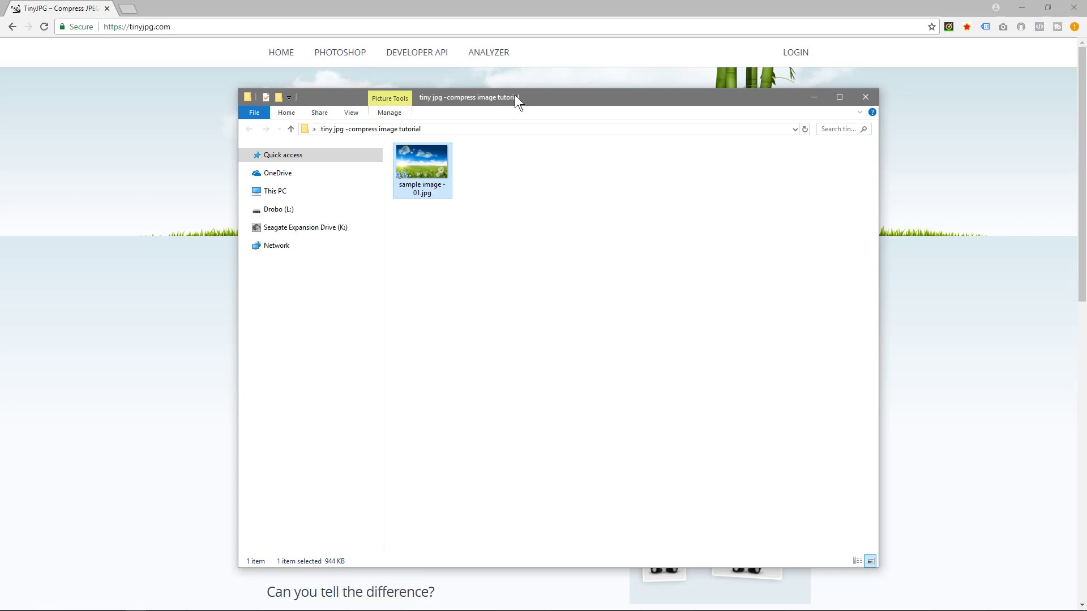
{"action": "left_click_drag", "start_coordinate": [514, 94], "coordinate": [1052, 148]}
{"action": "left_click_drag", "start_coordinate": [964, 236], "coordinate": [535, 144]}
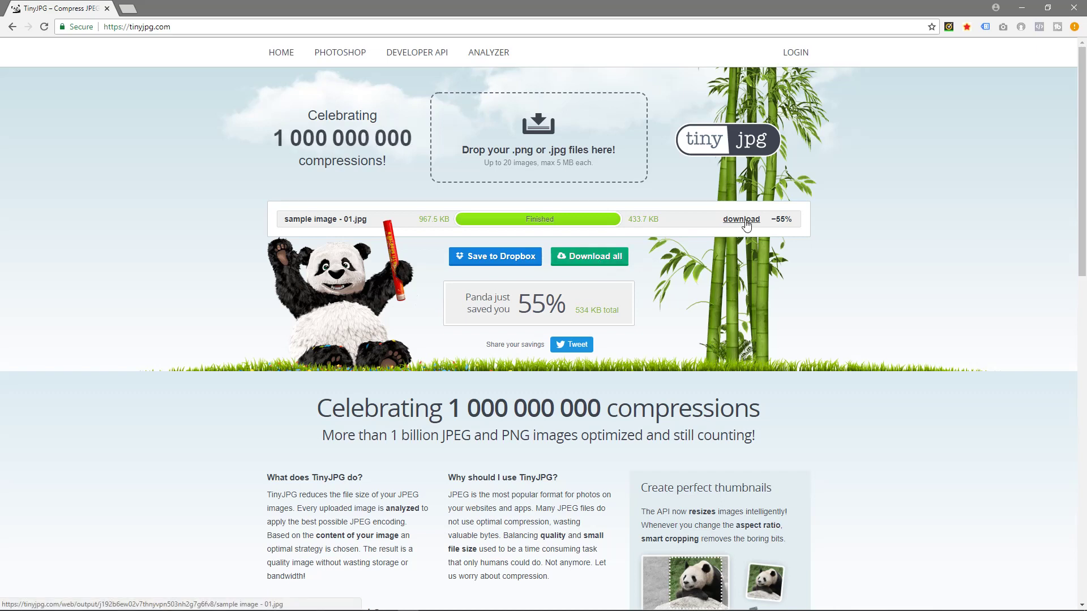
- Download the compressed image and rename the original file to 'sample image - 01 - original.jpg'
{"action": "left_click", "coordinate": [746, 224]}
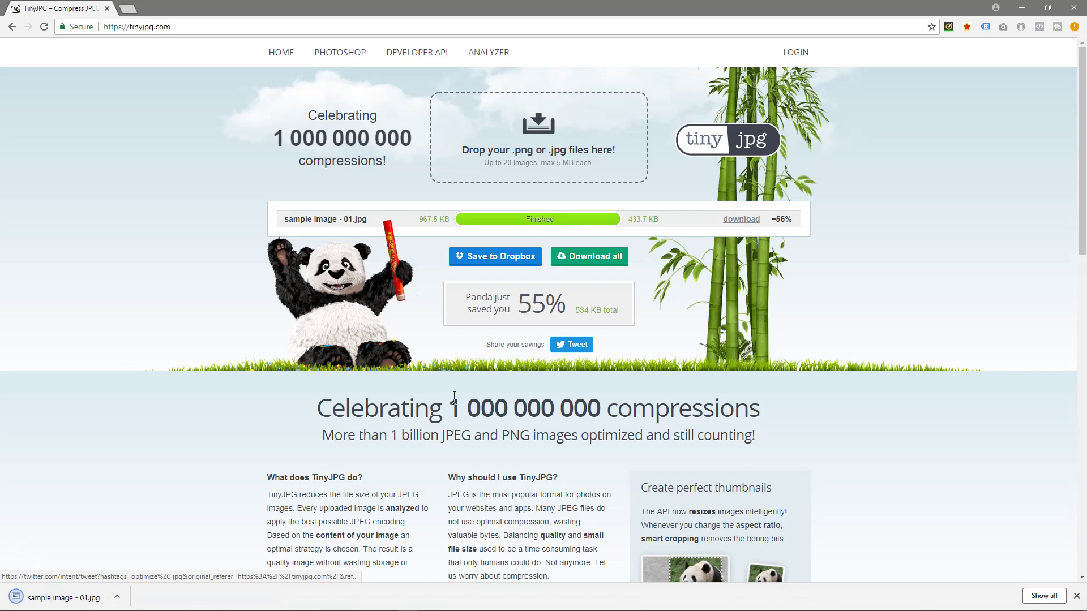
{"action": "key", "text": "alt+Tab"}
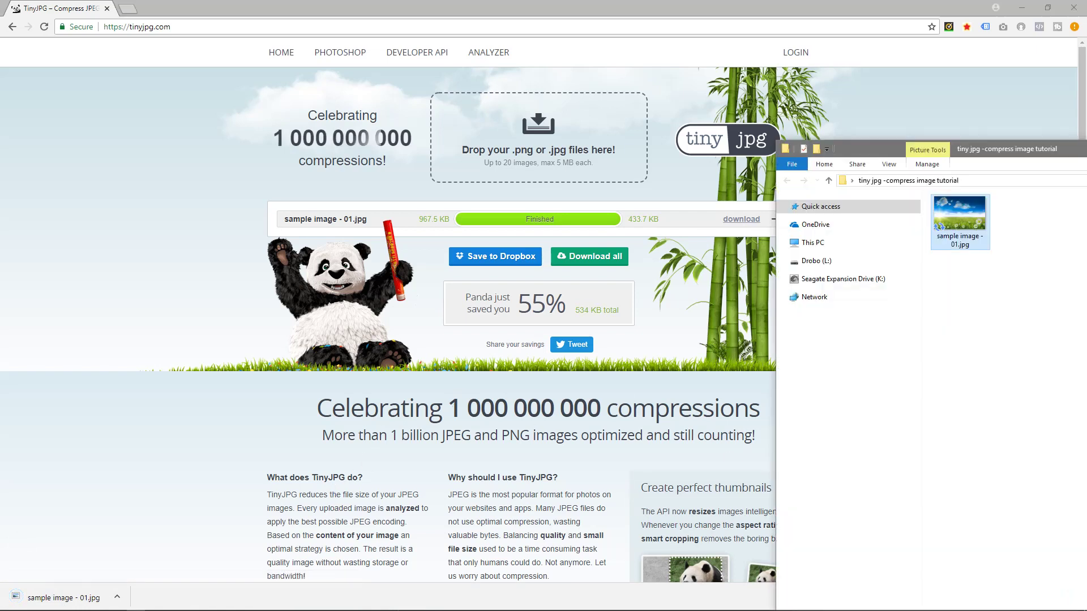
{"action": "left_click_drag", "start_coordinate": [986, 152], "coordinate": [593, 74]}
{"action": "left_click", "coordinate": [568, 166]}
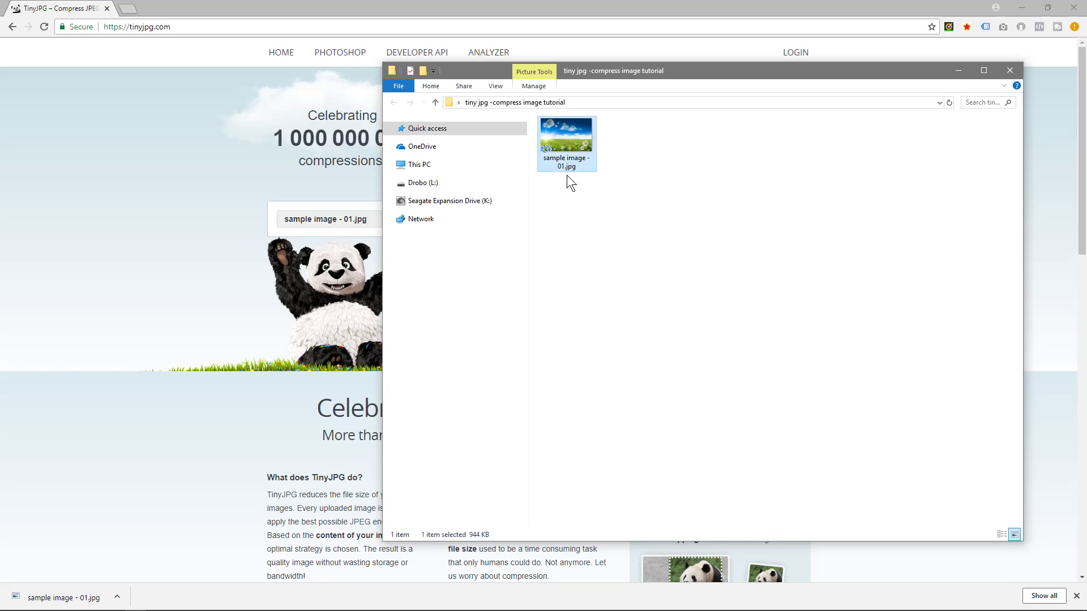
{"action": "left_click", "coordinate": [566, 166]}
{"action": "left_click", "coordinate": [567, 167]}
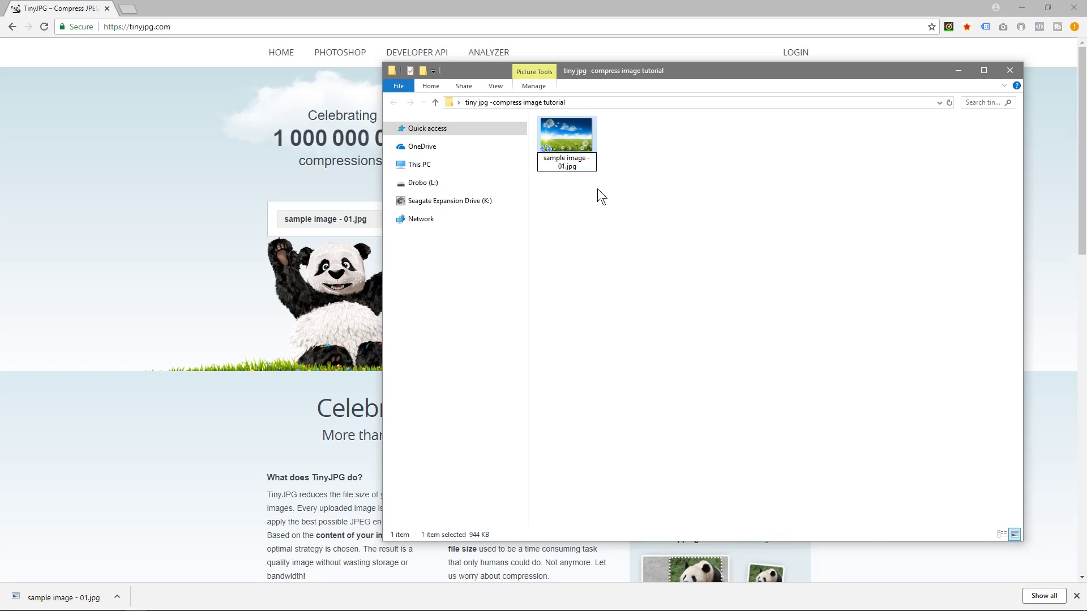
{"action": "type", "text": "- original"}
{"action": "key", "text": "Return"}
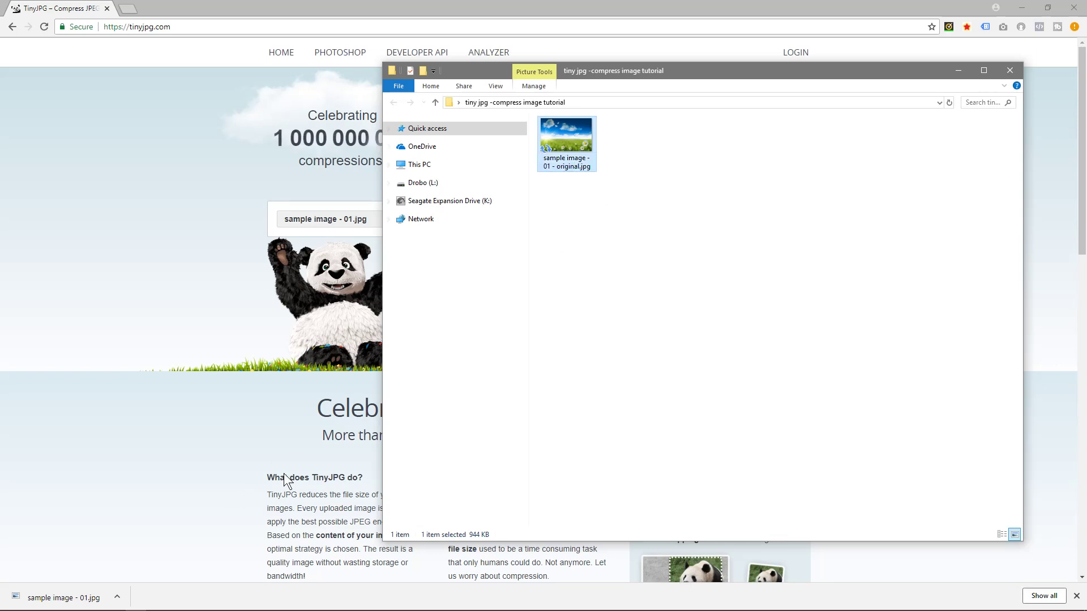
- Move the downloaded 423 KB sample image - 01.jpg into the tutorial folder beside the original
{"action": "left_click_drag", "start_coordinate": [671, 77], "coordinate": [1029, 98]}
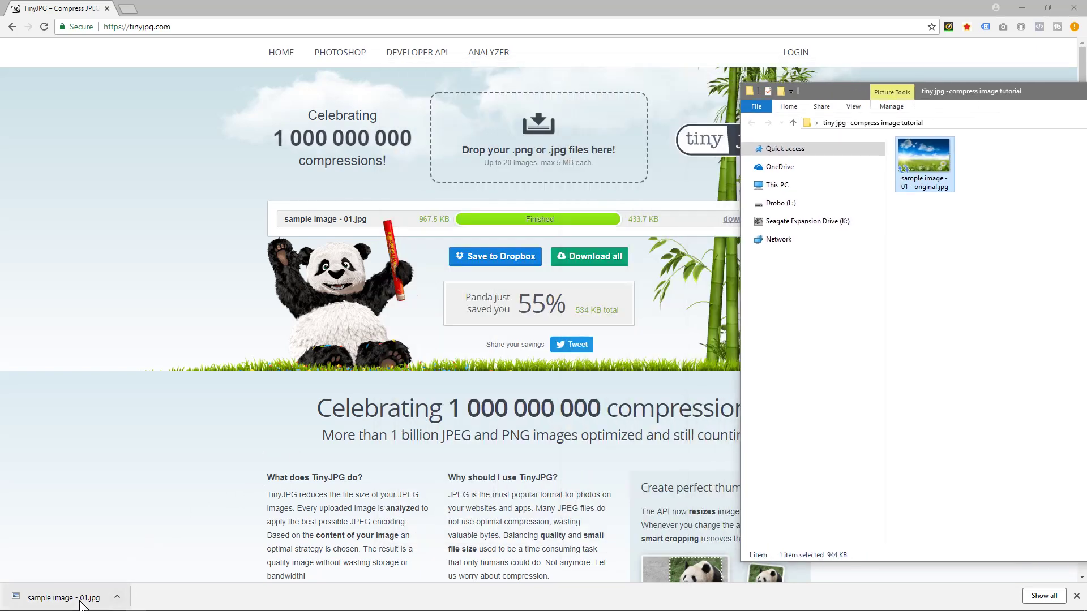
{"action": "left_click", "coordinate": [62, 598]}
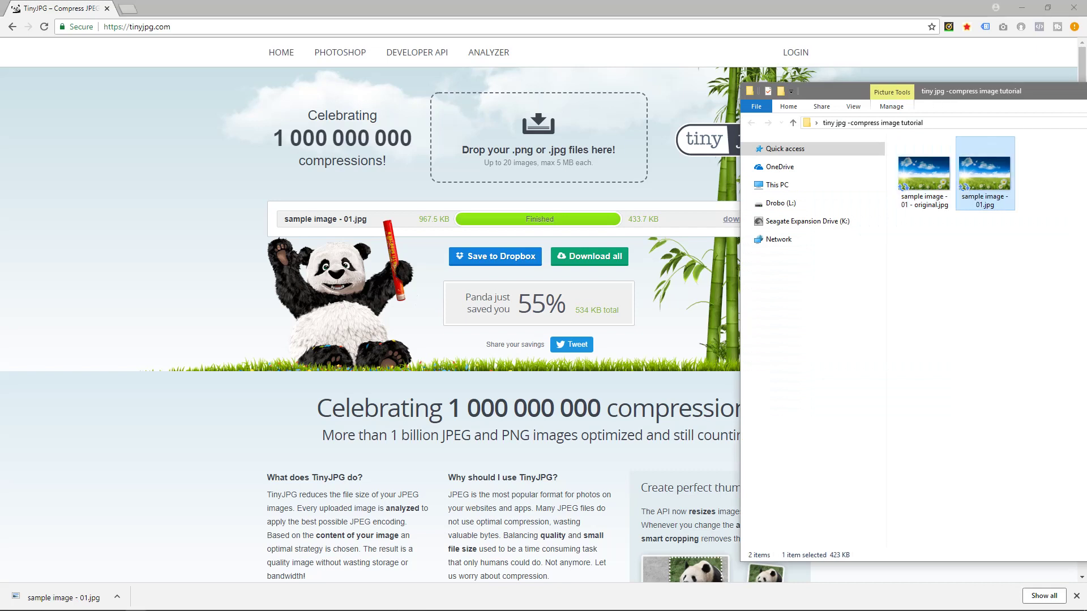
{"action": "left_click_drag", "start_coordinate": [1070, 91], "coordinate": [742, 88]}
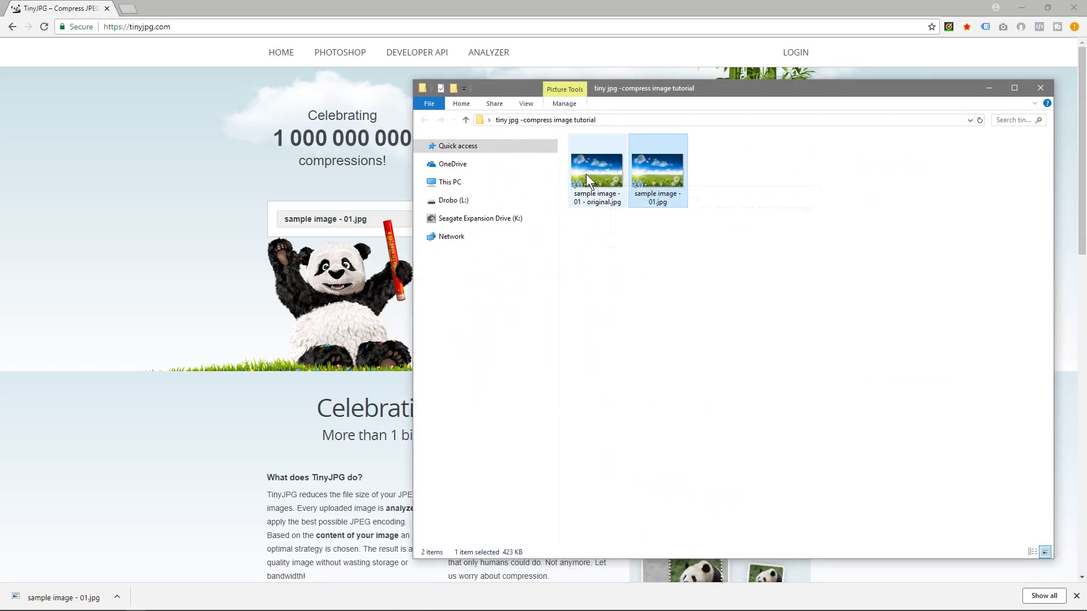
{"action": "left_click", "coordinate": [1019, 6]}
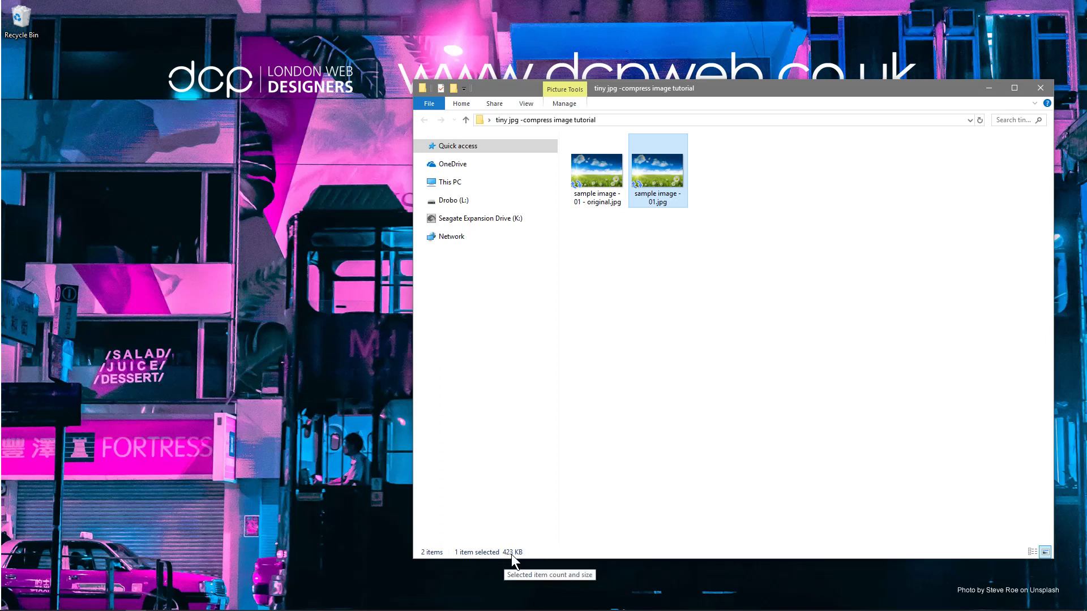
{"action": "left_click", "coordinate": [591, 169]}
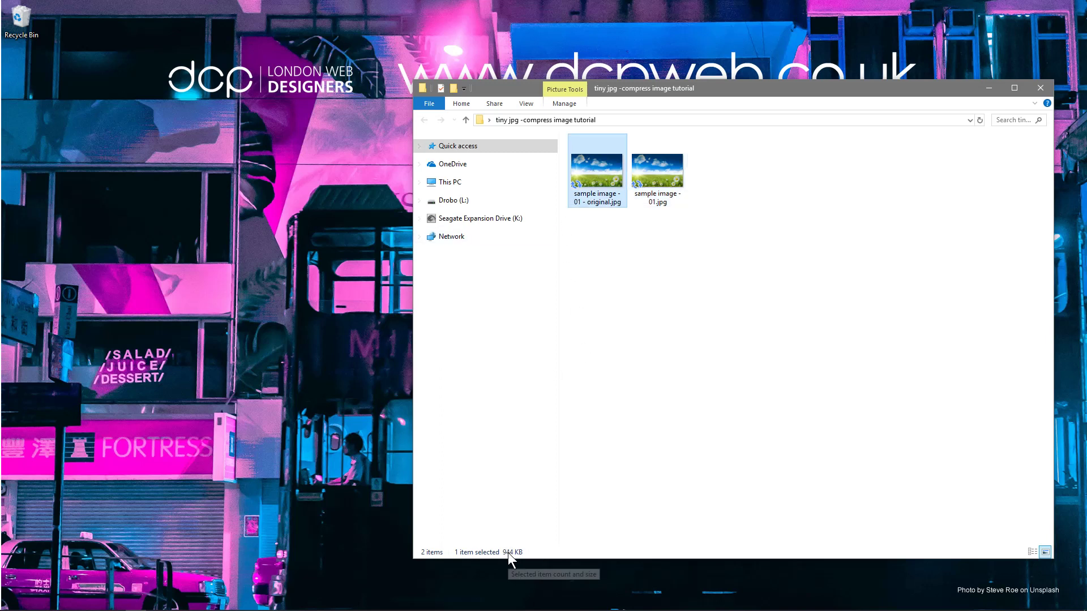
- Open the original photo snapped to the left half and open the compressed sample image - 01.jpg
{"action": "double_click", "coordinate": [592, 183]}
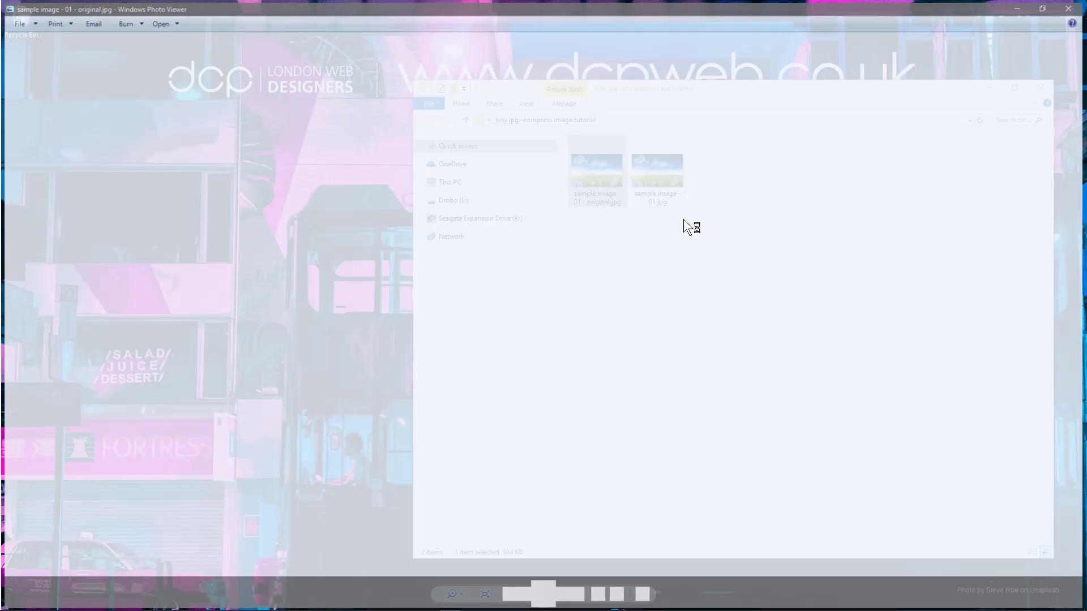
{"action": "key", "text": "super+Left"}
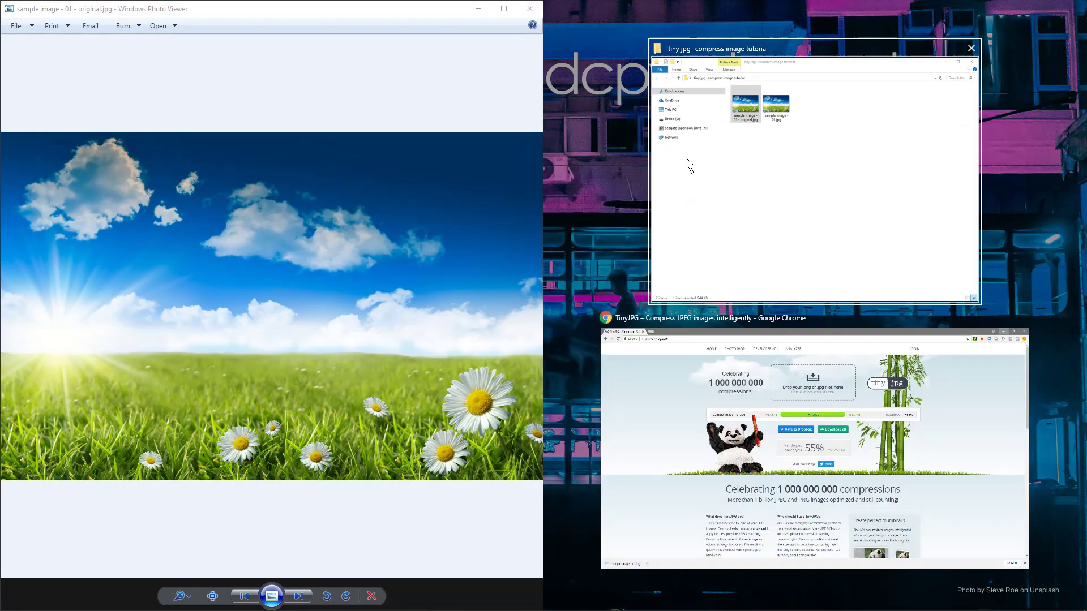
{"action": "left_click", "coordinate": [780, 107]}
{"action": "left_click", "coordinate": [792, 94]}
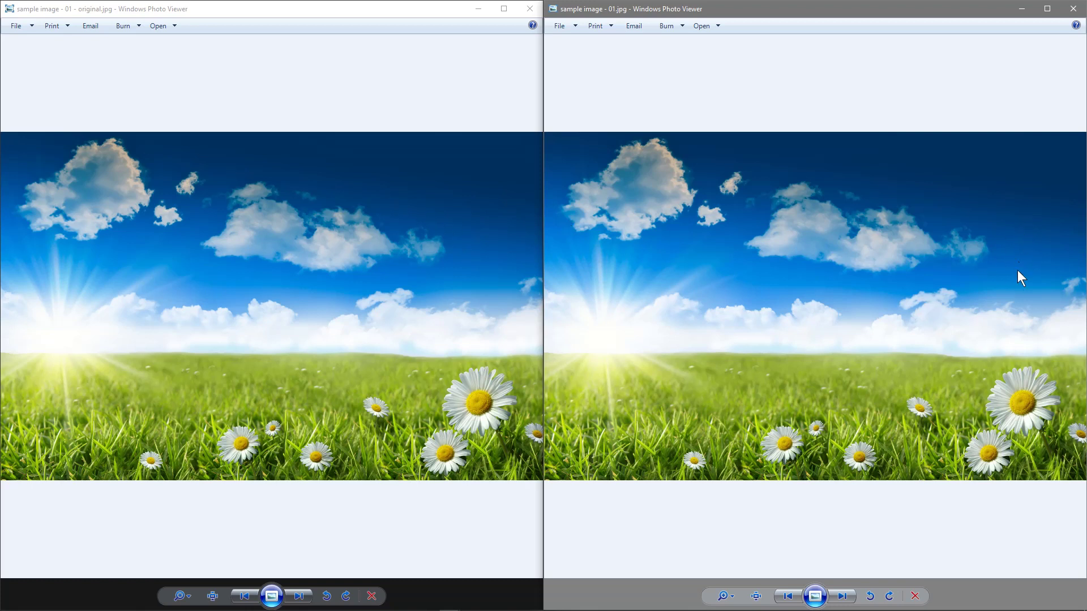
{"action": "scroll", "coordinate": [1013, 249], "scroll_direction": "up", "scroll_amount": 3}
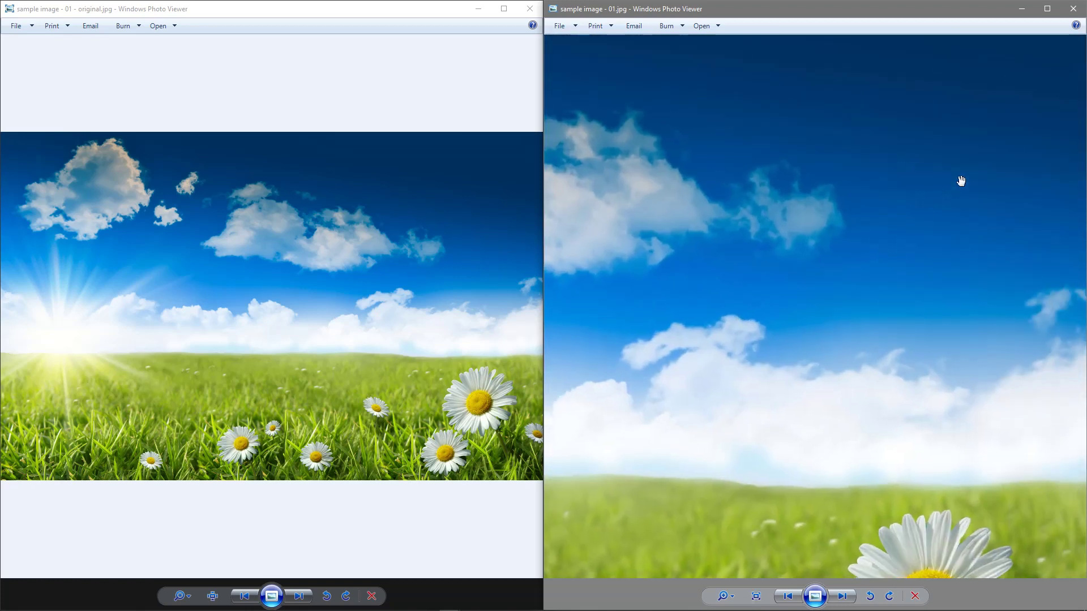
{"action": "scroll", "coordinate": [937, 255], "scroll_direction": "down", "scroll_amount": 3}
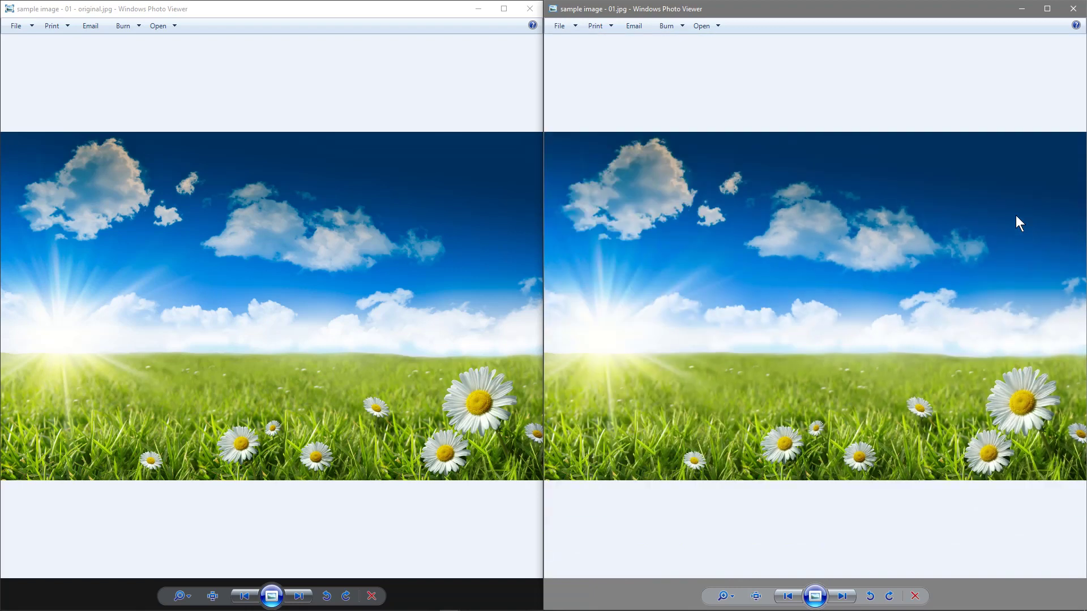
{"action": "scroll", "coordinate": [462, 245], "scroll_direction": "up", "scroll_amount": 3}
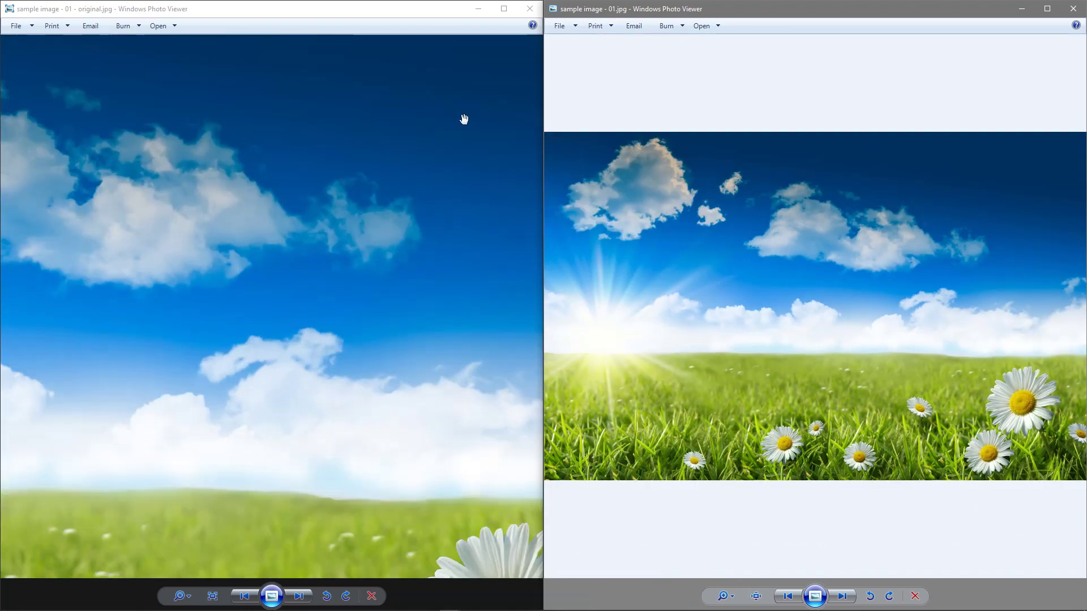
{"action": "scroll", "coordinate": [434, 284], "scroll_direction": "down", "scroll_amount": 3}
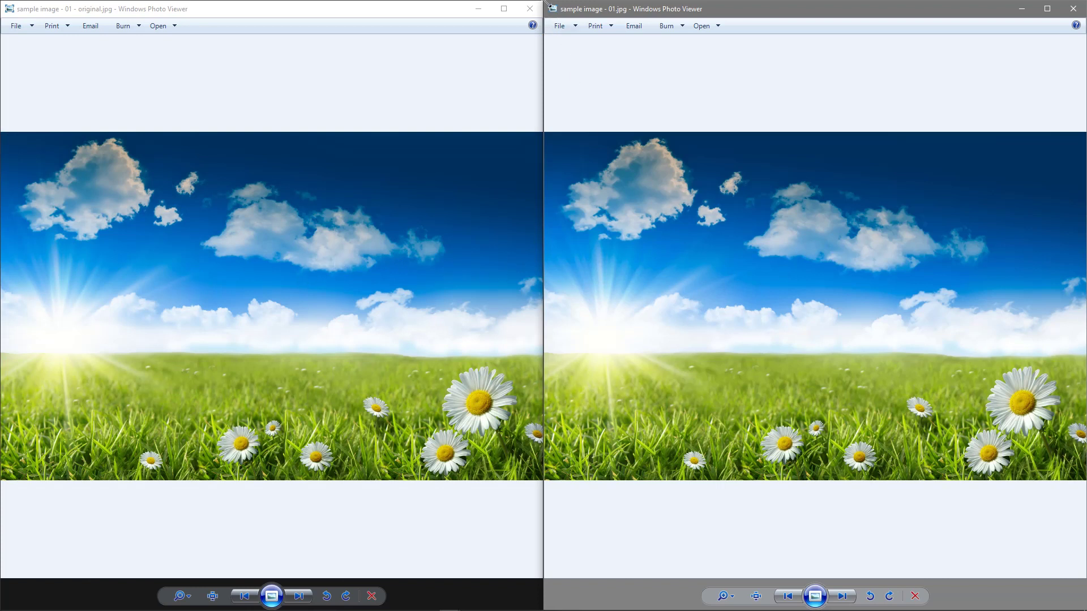
- Zoom the compressed photo onto the daisies and snap its viewer to the right half
{"action": "left_click_drag", "start_coordinate": [547, 4], "coordinate": [819, 183]}
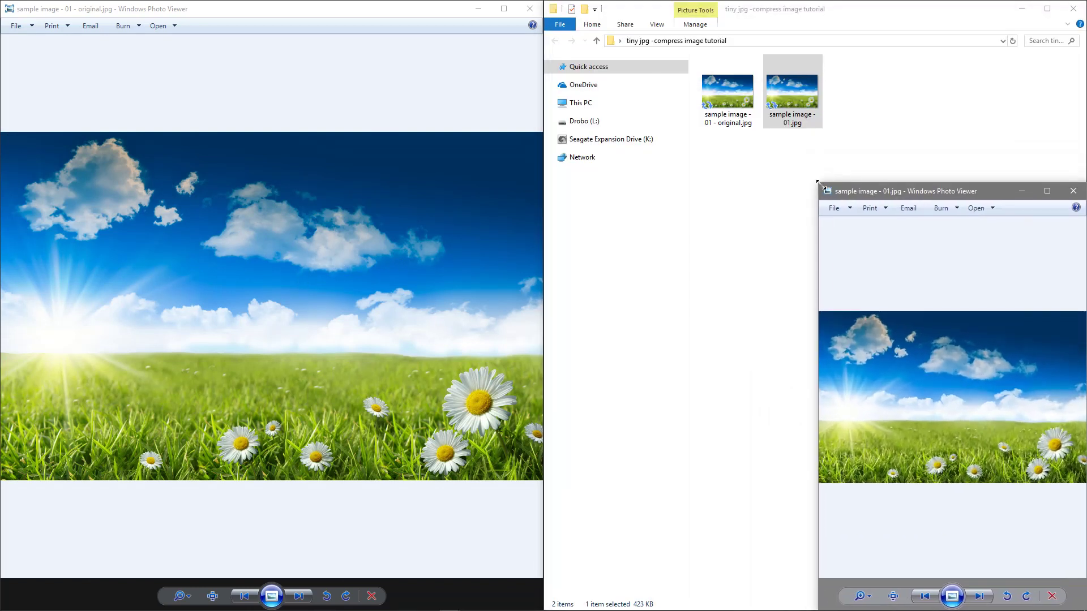
{"action": "left_click_drag", "start_coordinate": [885, 200], "coordinate": [177, 77]}
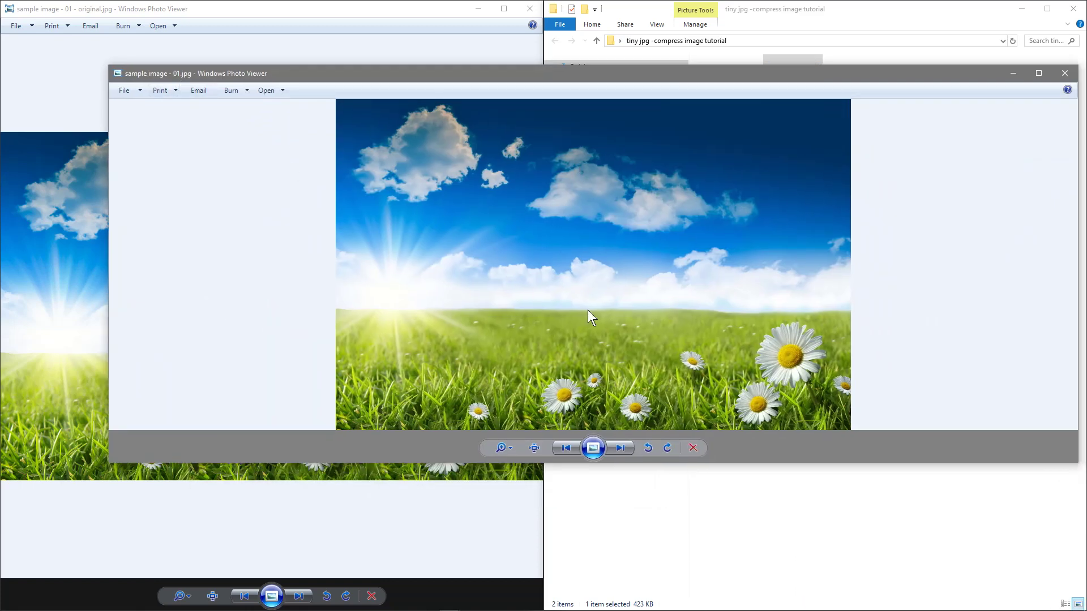
{"action": "scroll", "coordinate": [588, 310], "scroll_direction": "up", "scroll_amount": 3}
{"action": "left_click_drag", "start_coordinate": [582, 301], "coordinate": [582, 84]}
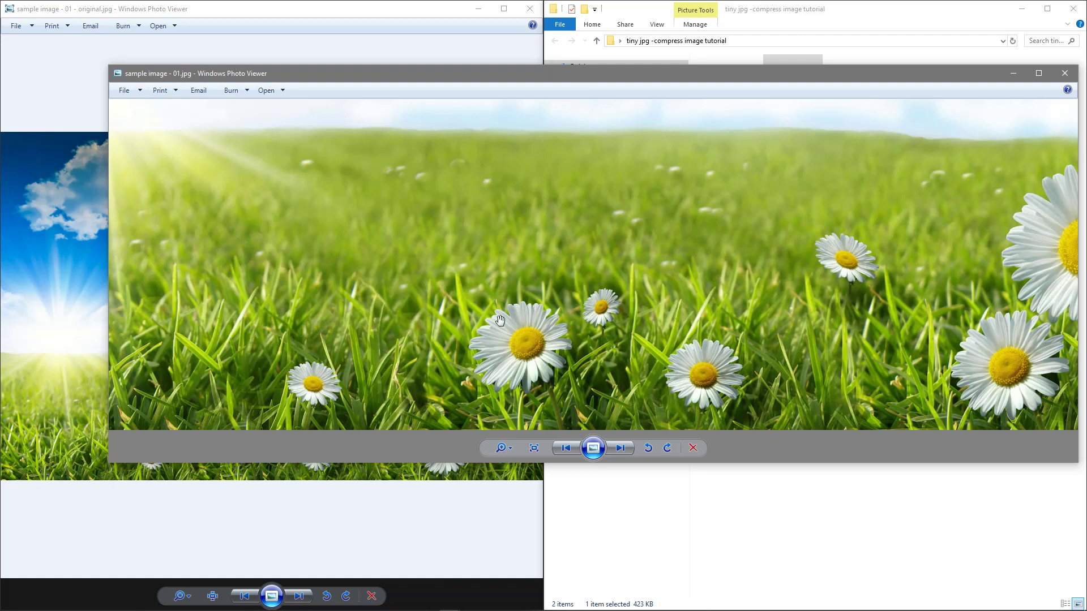
{"action": "key", "text": "super+Right"}
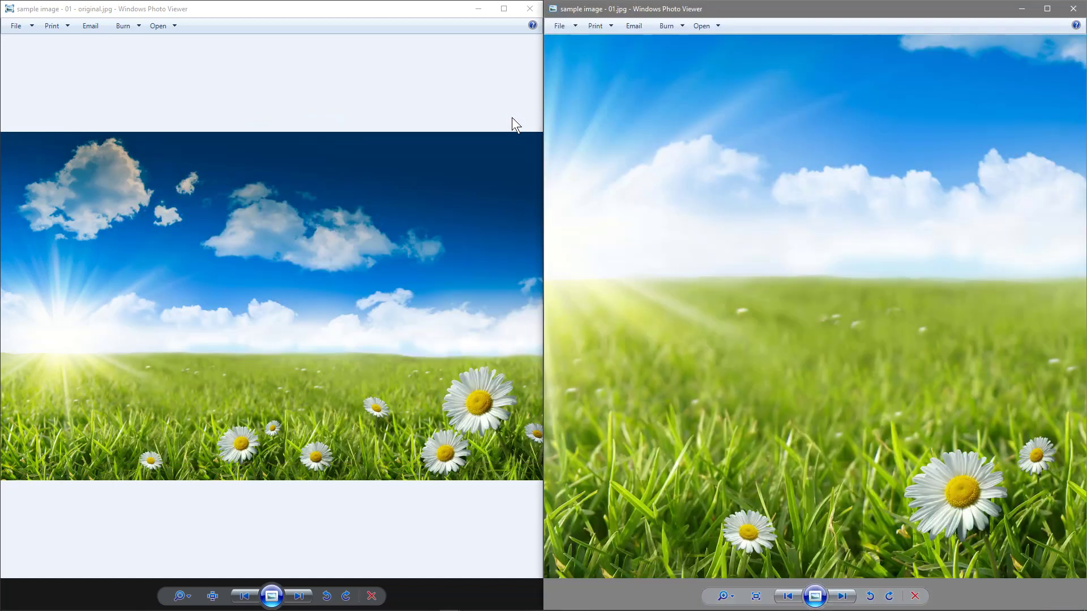
- Zoom the original photo onto the daisies and pan the compressed one to match
{"action": "left_click", "coordinate": [443, 342]}
{"action": "scroll", "coordinate": [399, 396], "scroll_direction": "up", "scroll_amount": 3}
{"action": "scroll", "coordinate": [341, 361], "scroll_direction": "up", "scroll_amount": 2}
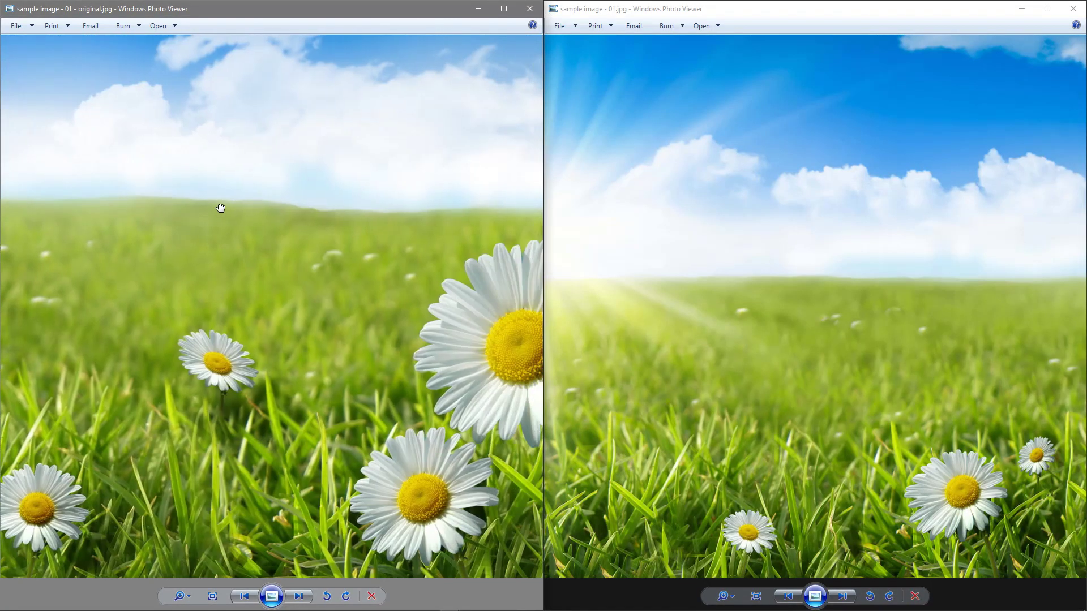
{"action": "left_click_drag", "start_coordinate": [453, 328], "coordinate": [294, 328]}
{"action": "scroll", "coordinate": [727, 413], "scroll_direction": "up", "scroll_amount": 3}
{"action": "scroll", "coordinate": [826, 381], "scroll_direction": "down", "scroll_amount": 3}
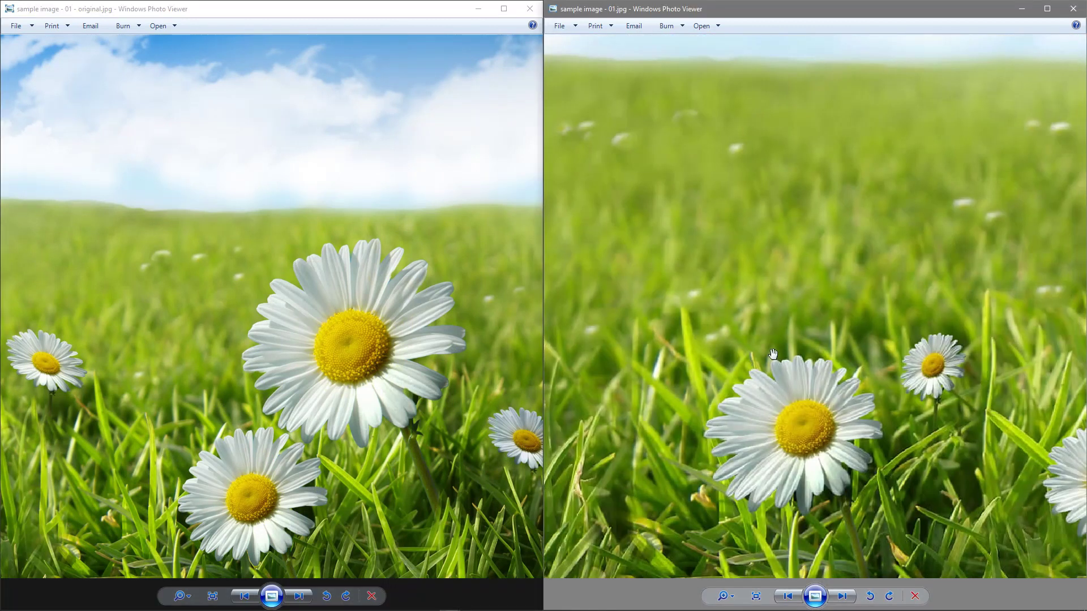
{"action": "scroll", "coordinate": [793, 362], "scroll_direction": "up", "scroll_amount": 2}
{"action": "left_click_drag", "start_coordinate": [883, 349], "coordinate": [654, 349]}
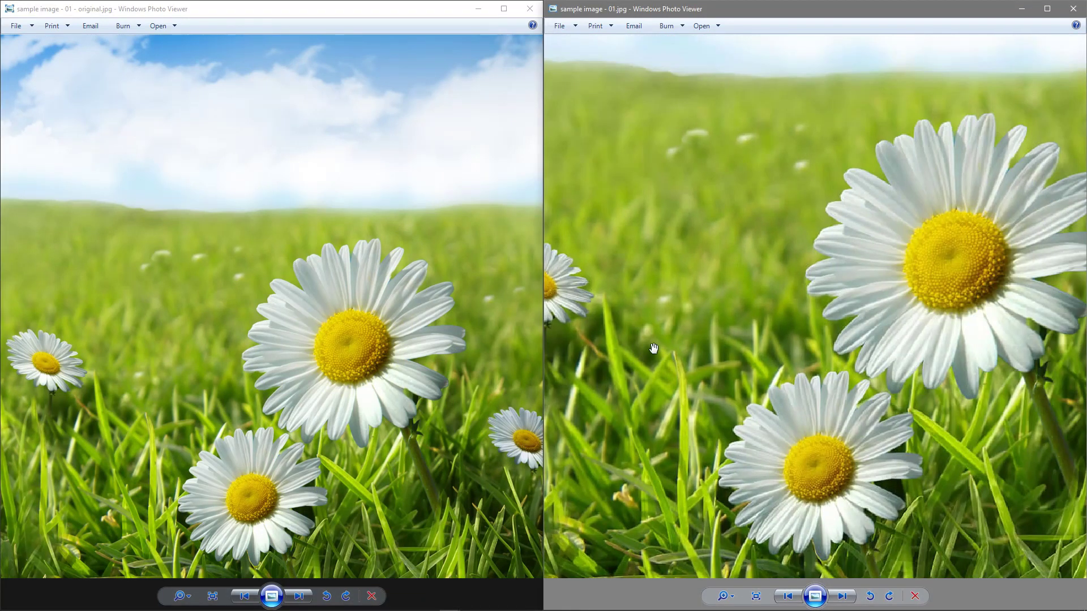
{"action": "scroll", "coordinate": [734, 346], "scroll_direction": "down", "scroll_amount": 3}
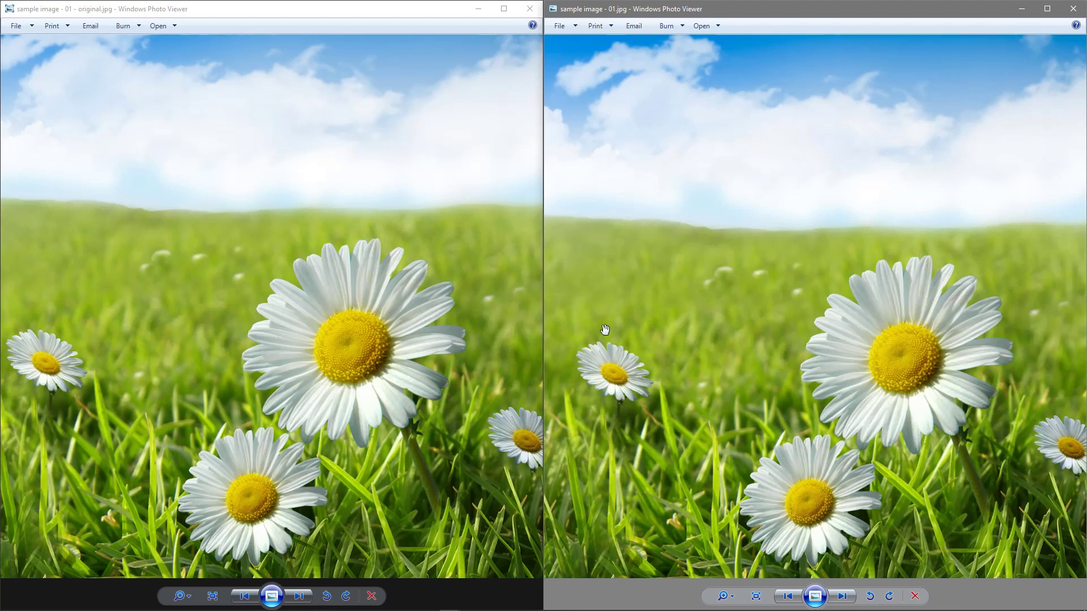
- Close both Photo Viewer windows and check the compressed file's 423 KB size in the folder
{"action": "left_click", "coordinate": [530, 8]}
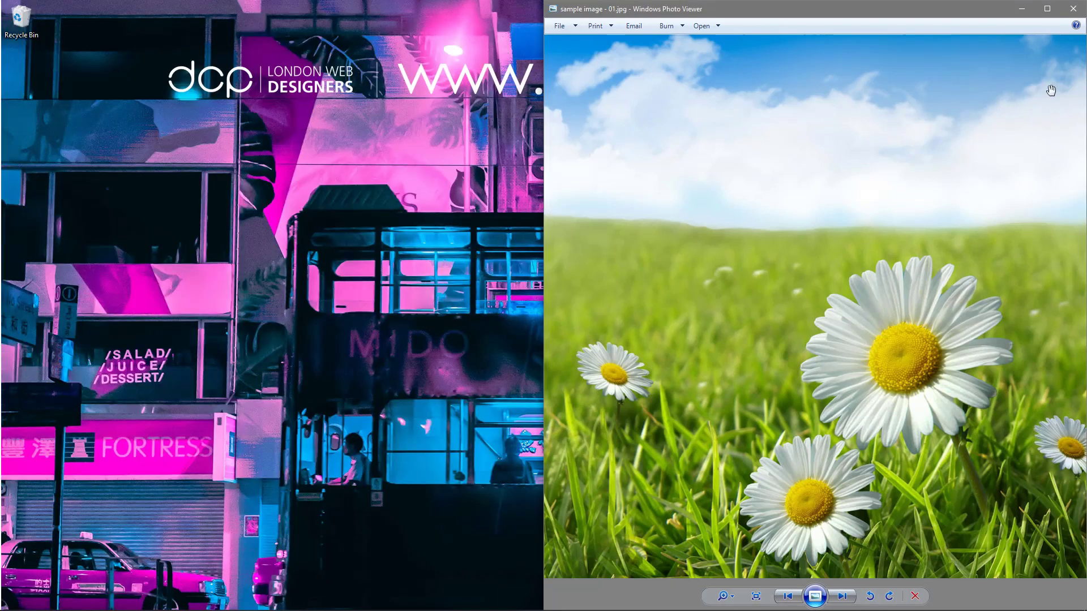
{"action": "left_click", "coordinate": [1073, 8]}
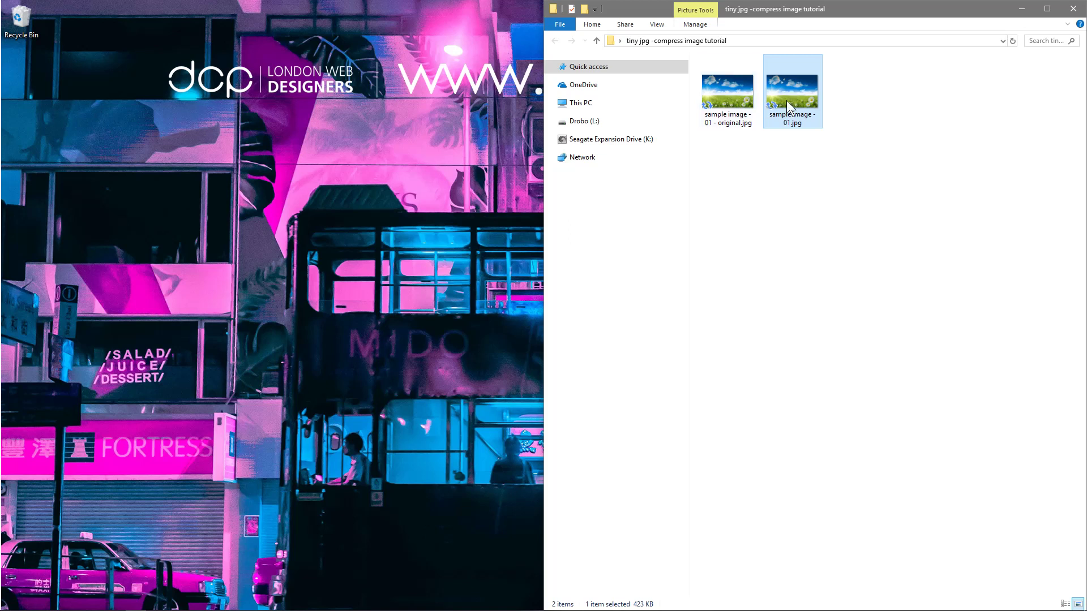
{"action": "mouse_move", "coordinate": [796, 104]}
{"action": "left_click", "coordinate": [799, 165]}
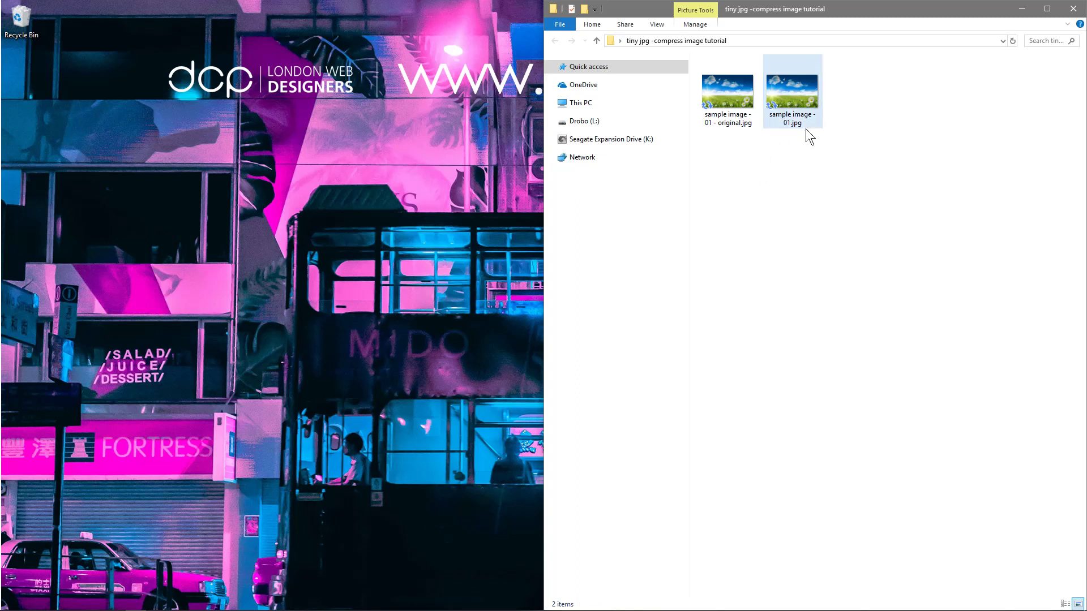